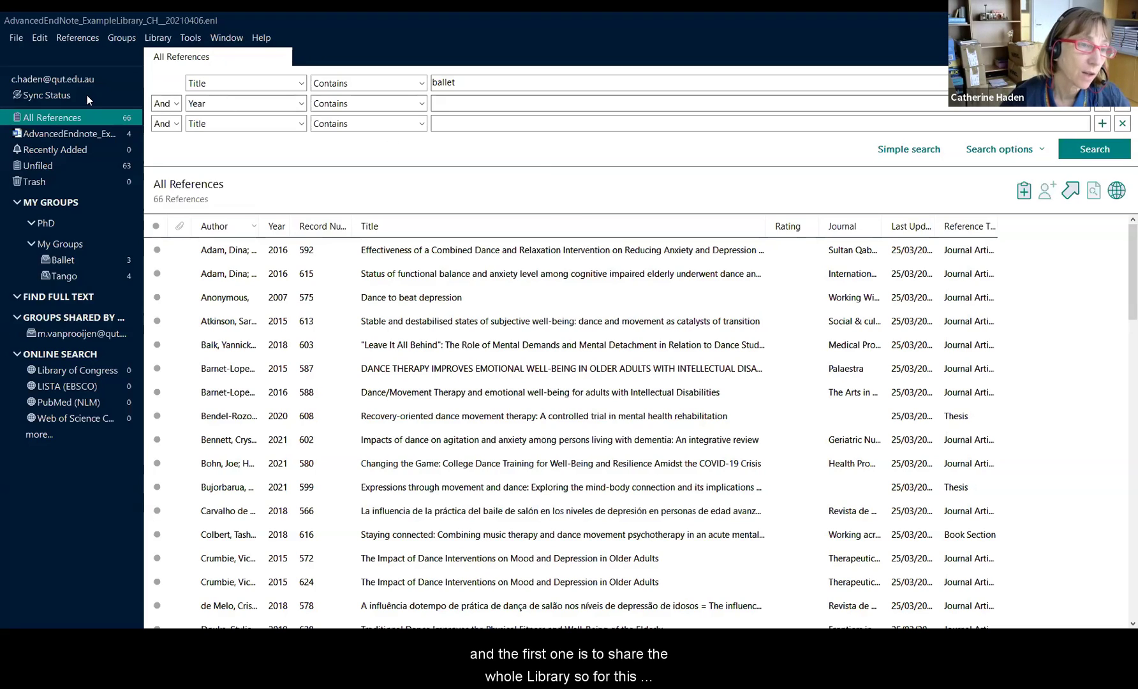
# Step: Share the whole library, accept the merge warning, and open the pending Read Only collaborator's options
pyautogui.click(14, 38)
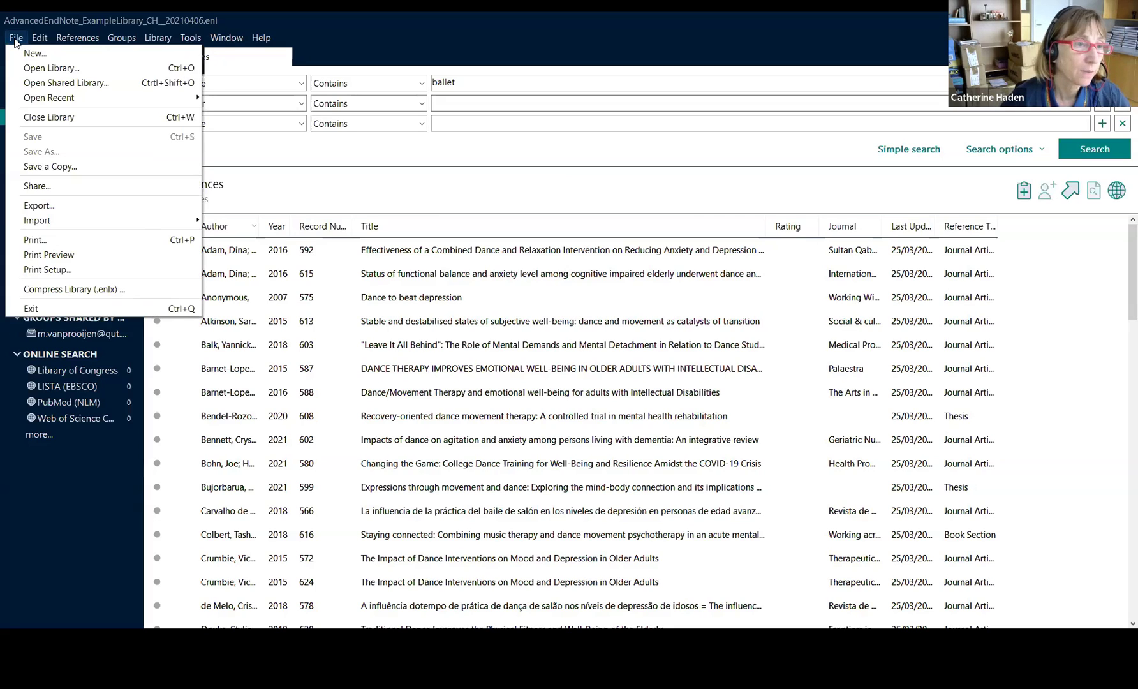
pyautogui.click(36, 187)
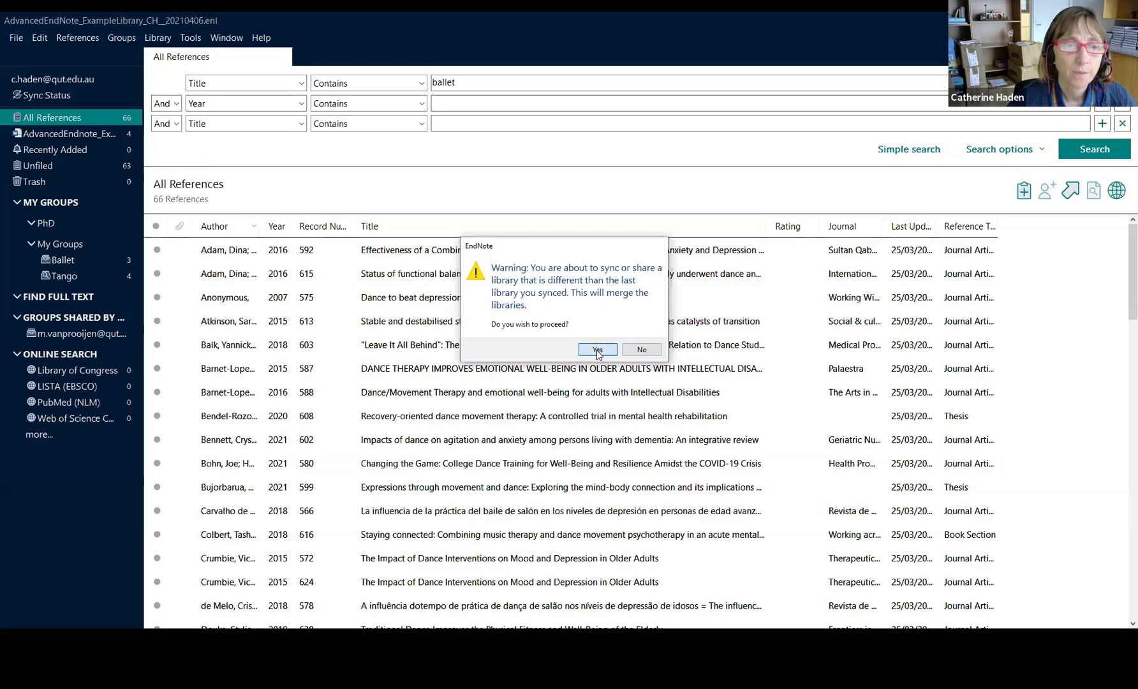
pyautogui.click(598, 351)
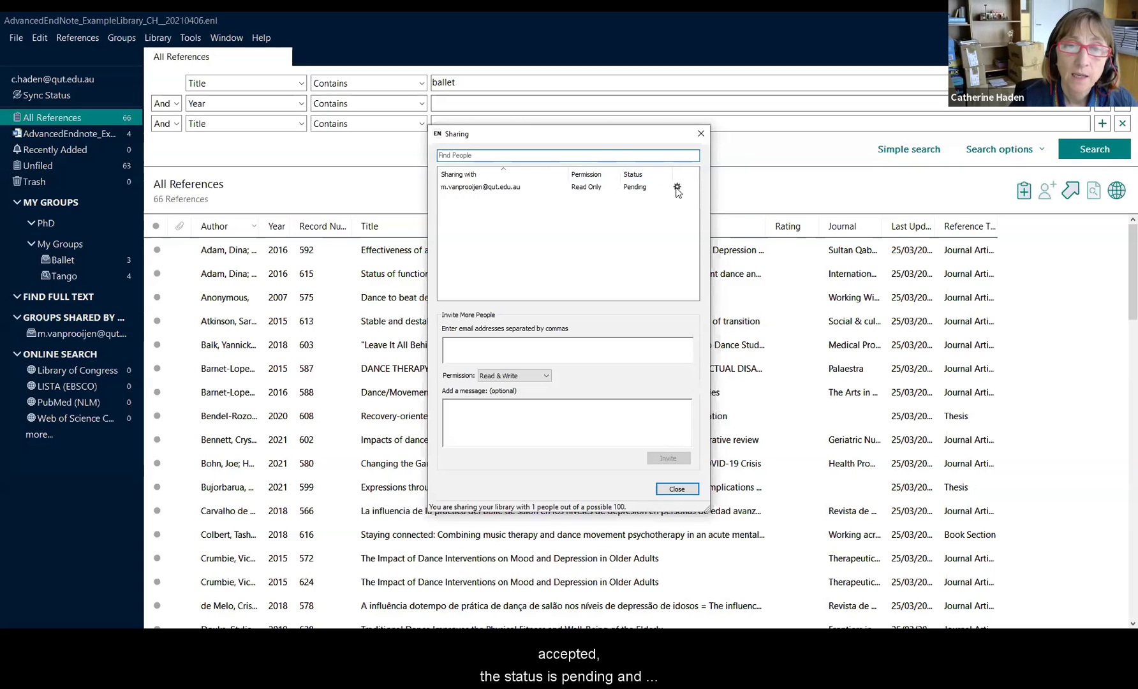
pyautogui.click(679, 190)
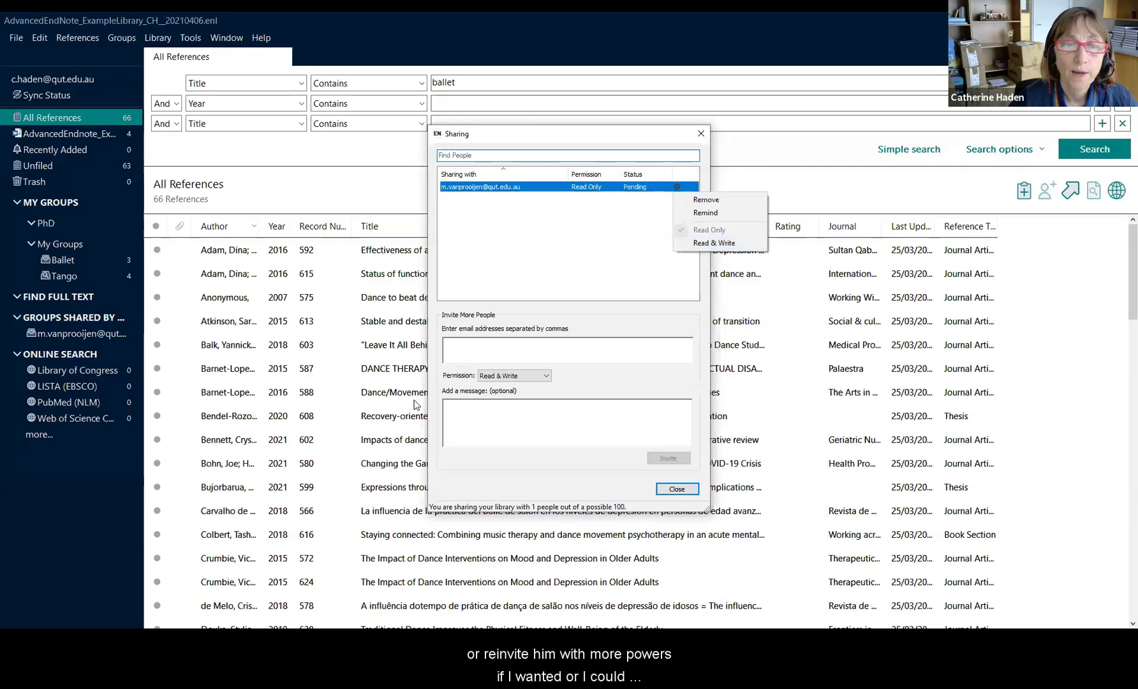
# Step: Invite a second colleague's e-mail with Read Only permission and the message 'testing'
pyautogui.click(466, 352)
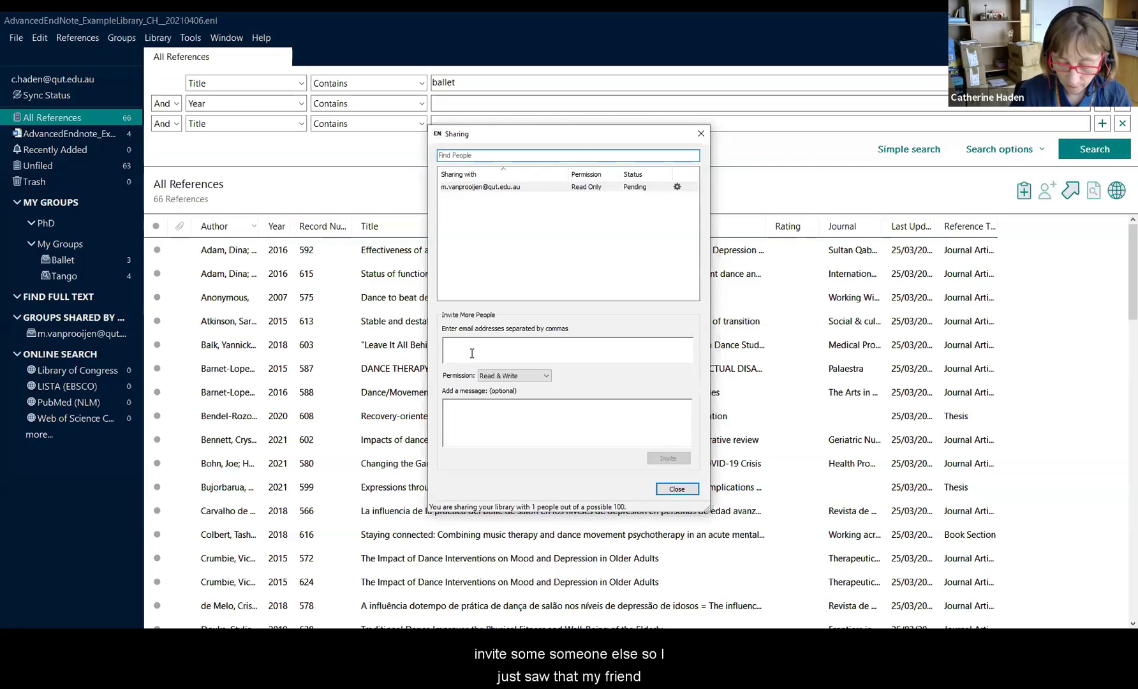
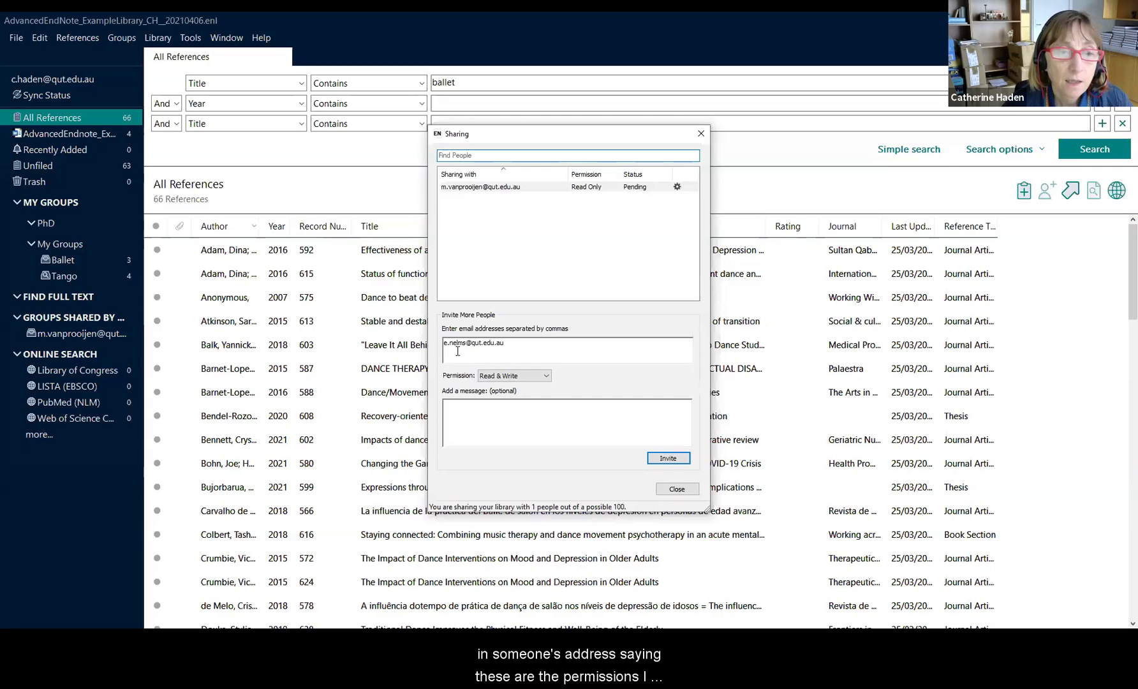
pyautogui.click(545, 375)
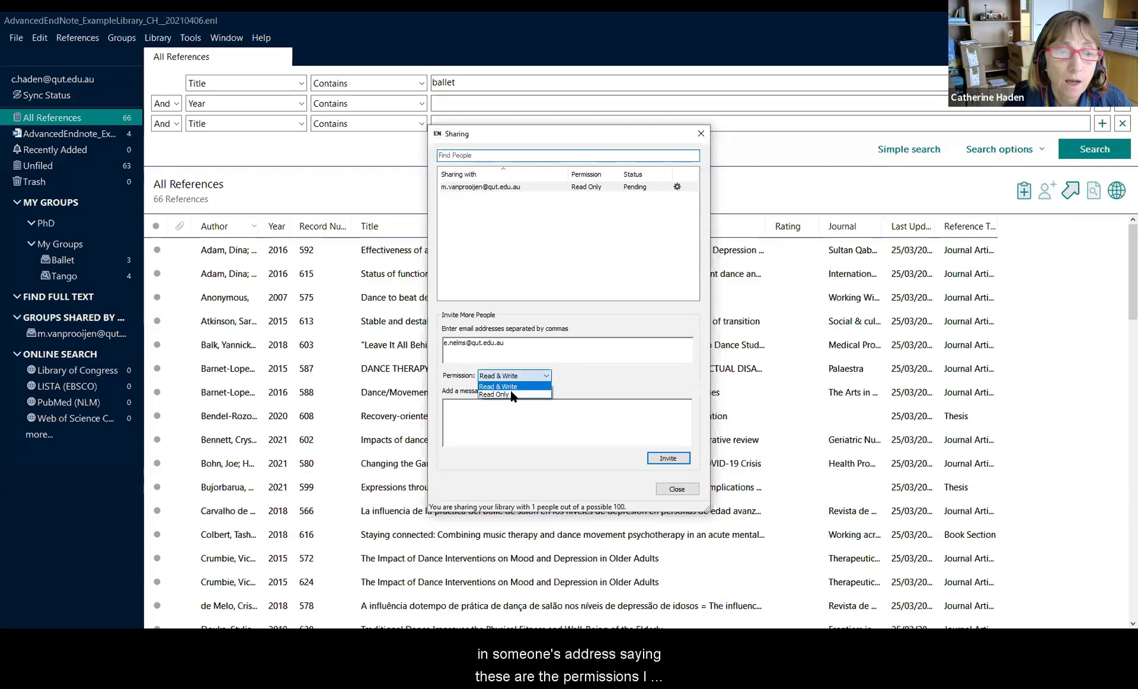
pyautogui.click(511, 394)
pyautogui.click(500, 413)
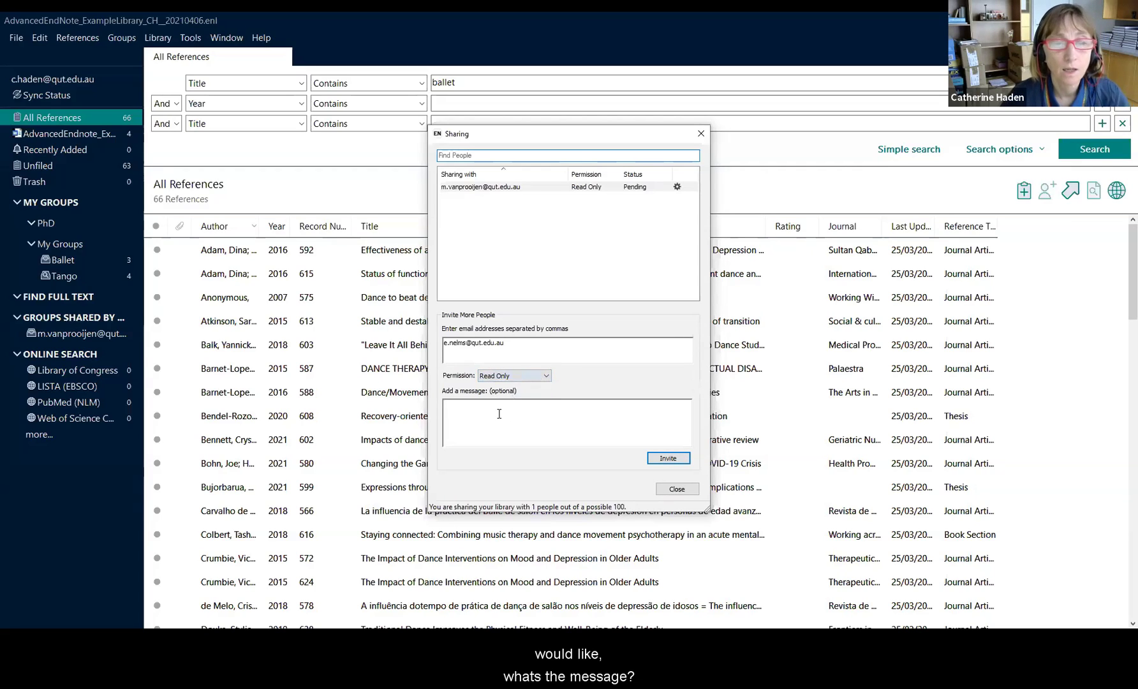
pyautogui.write('testing')
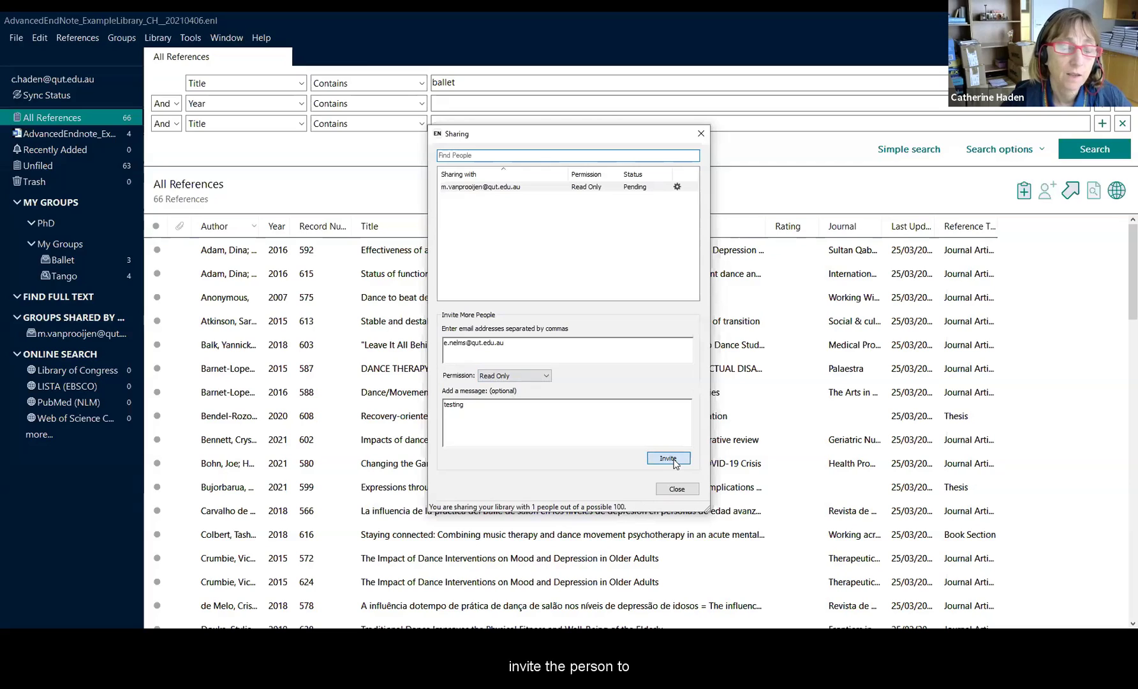
pyautogui.click(674, 461)
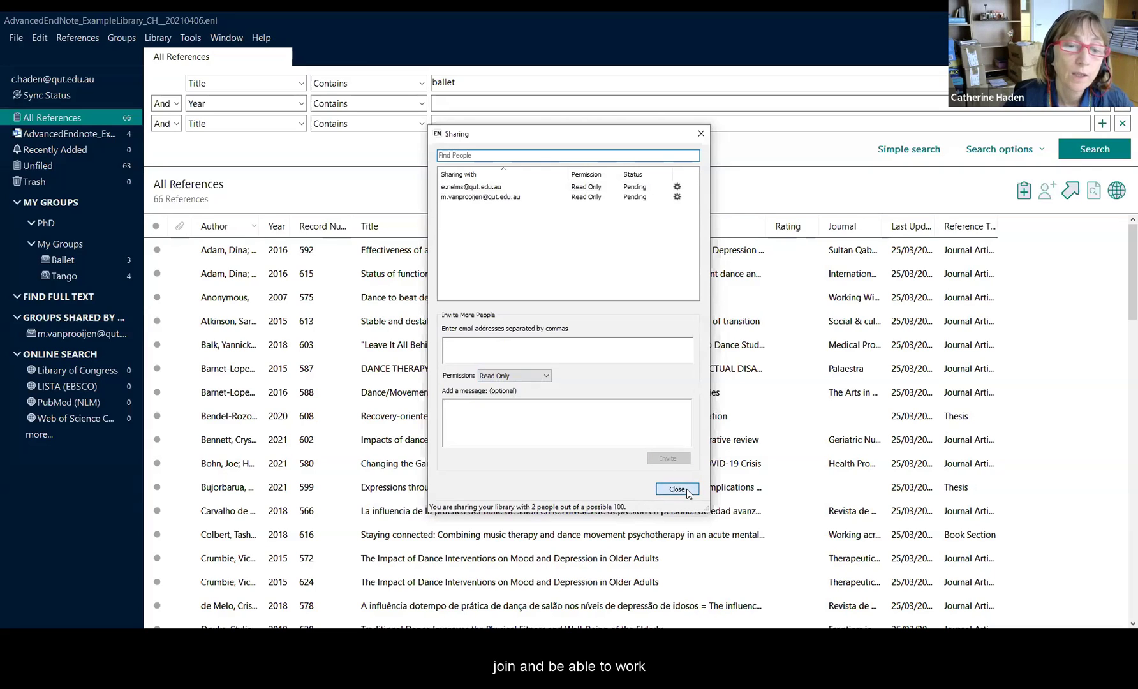
# Step: Close the Sharing dialog to return to the 66-reference library
pyautogui.click(686, 489)
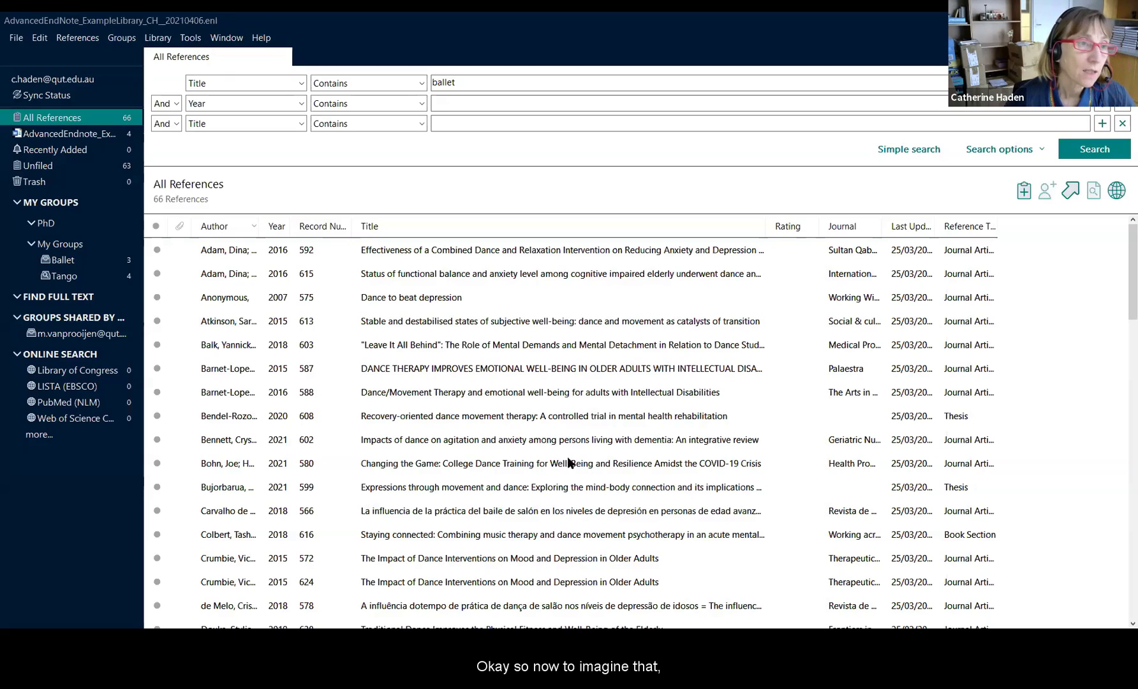
pyautogui.click(16, 40)
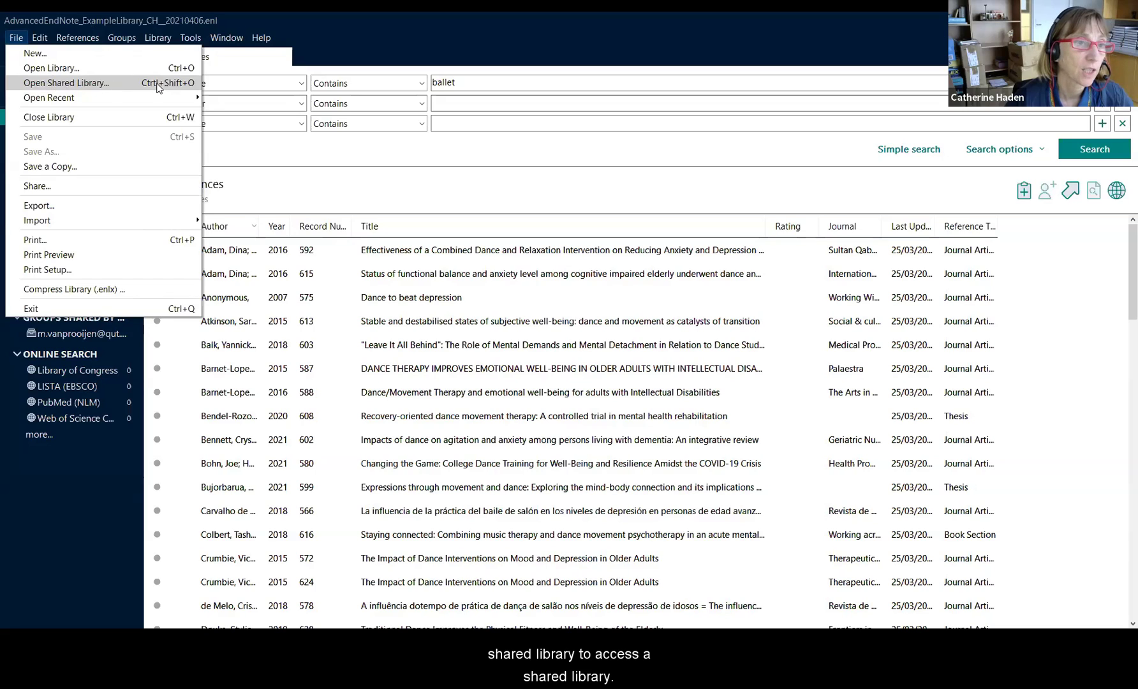
pyautogui.click(340, 162)
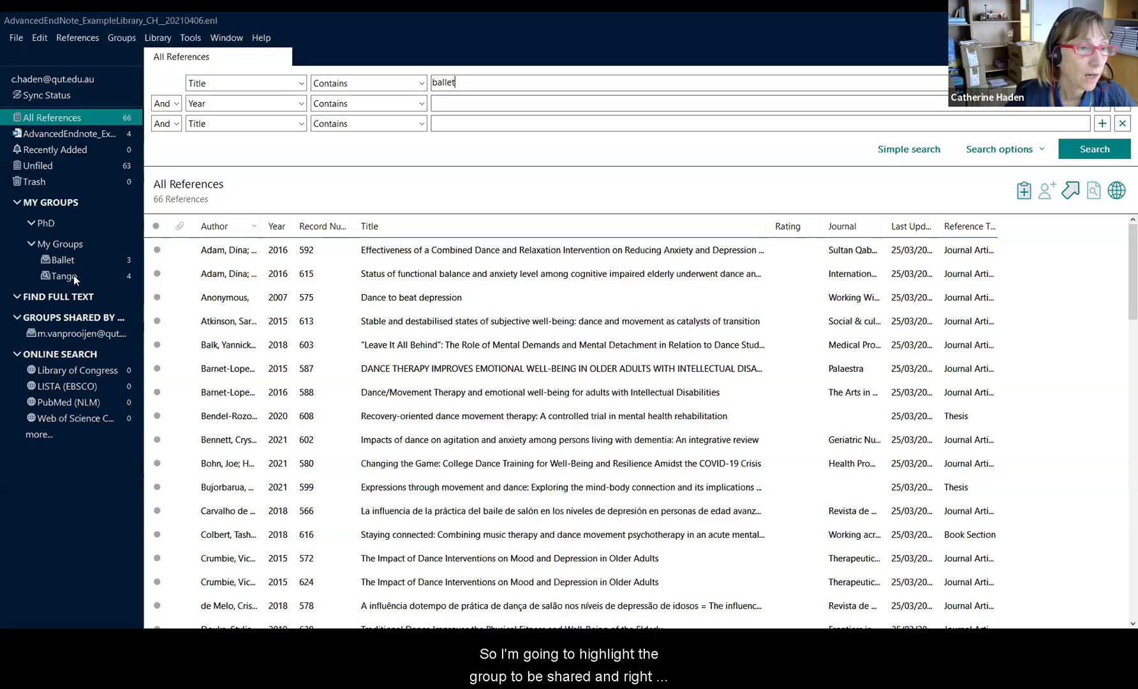
# Step: Share the Ballet group by inviting a colleague's e-mail at Read & Write, with the message 'testing'
pyautogui.click(79, 261)
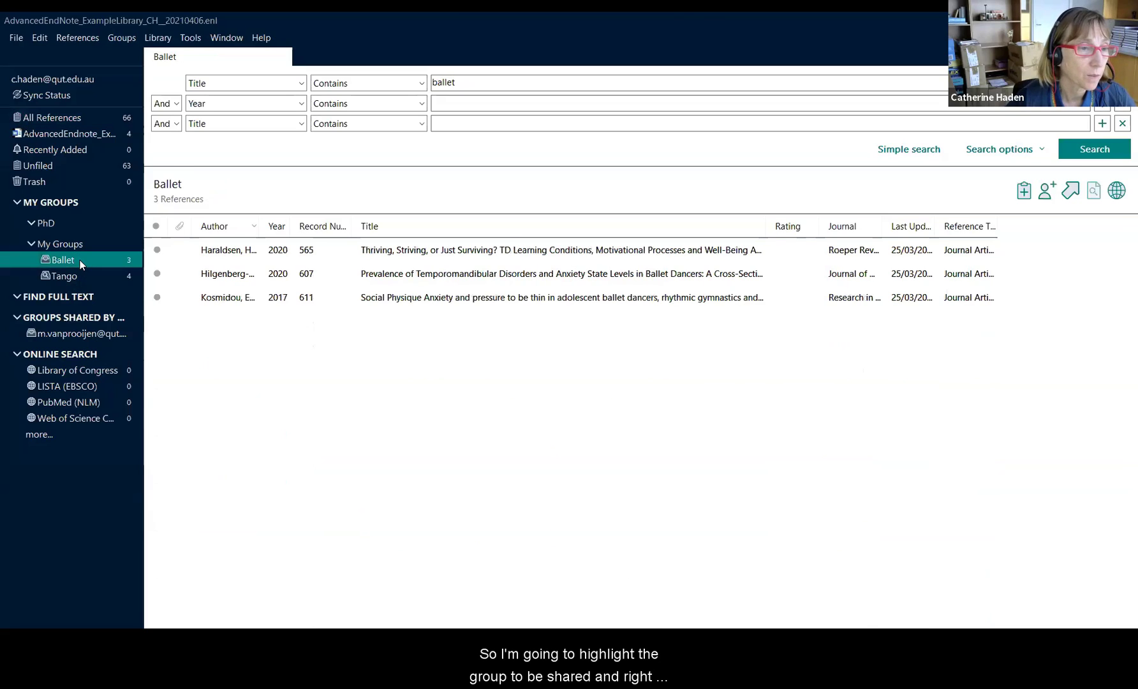
pyautogui.rightClick(81, 262)
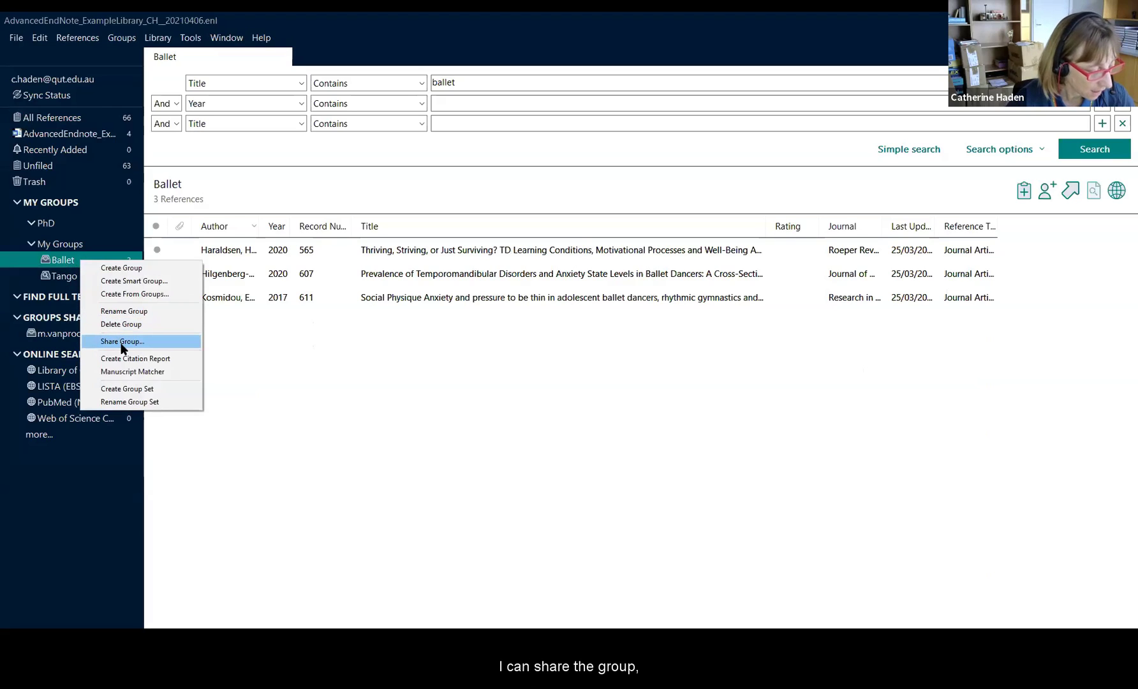
pyautogui.click(122, 343)
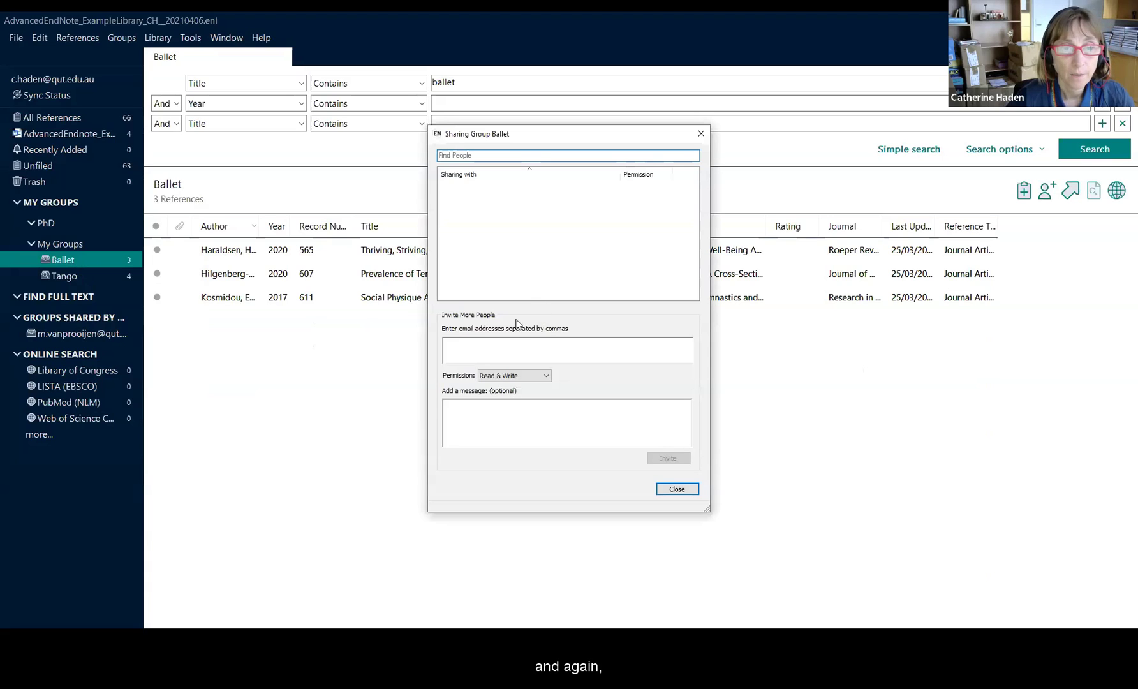
pyautogui.click(491, 349)
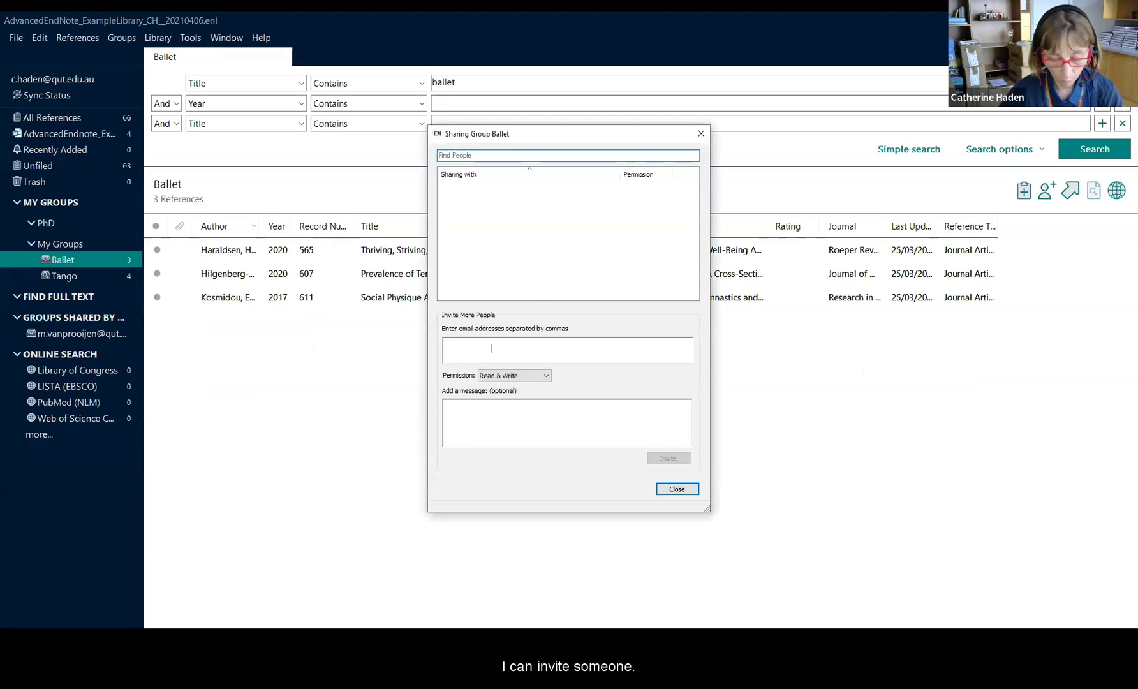
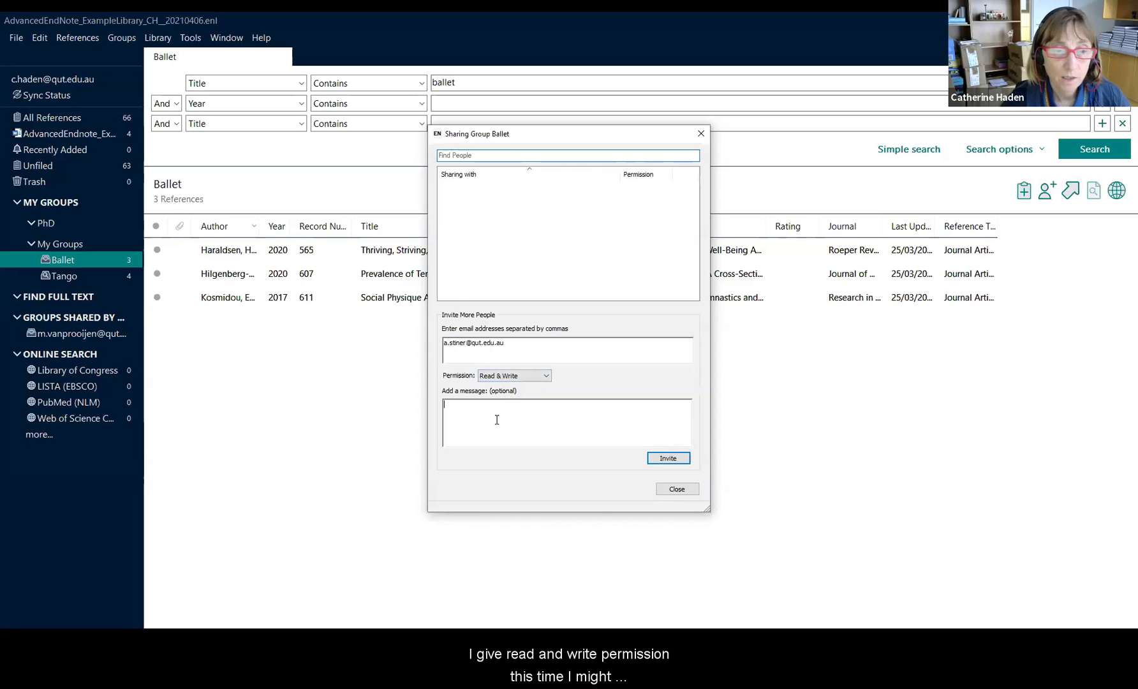
pyautogui.click(497, 419)
pyautogui.write('testing')
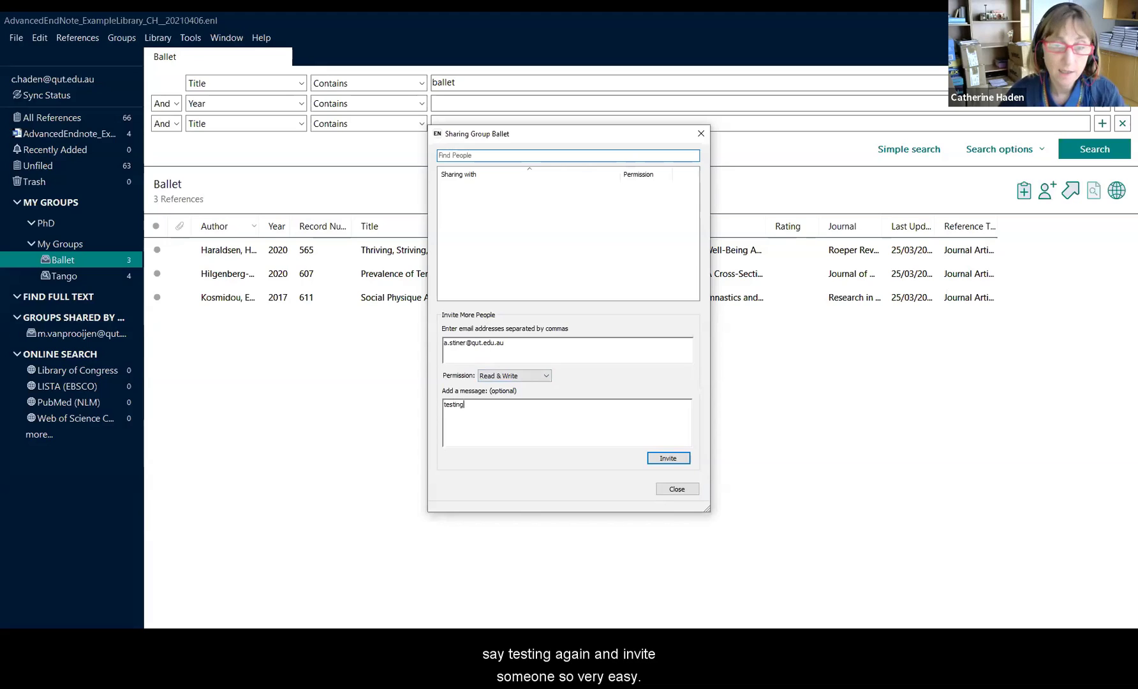
pyautogui.click(659, 458)
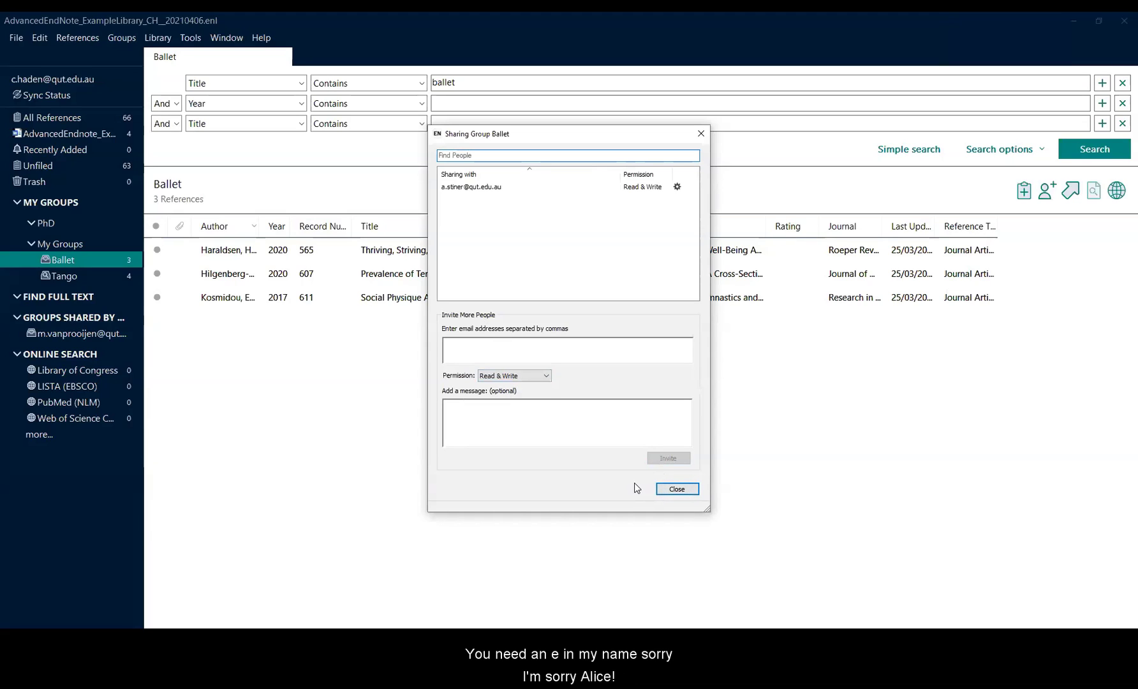
# Step: Remove the invited colleague from the Ballet group's sharing and close the Sharing Group Ballet dialog
pyautogui.click(677, 187)
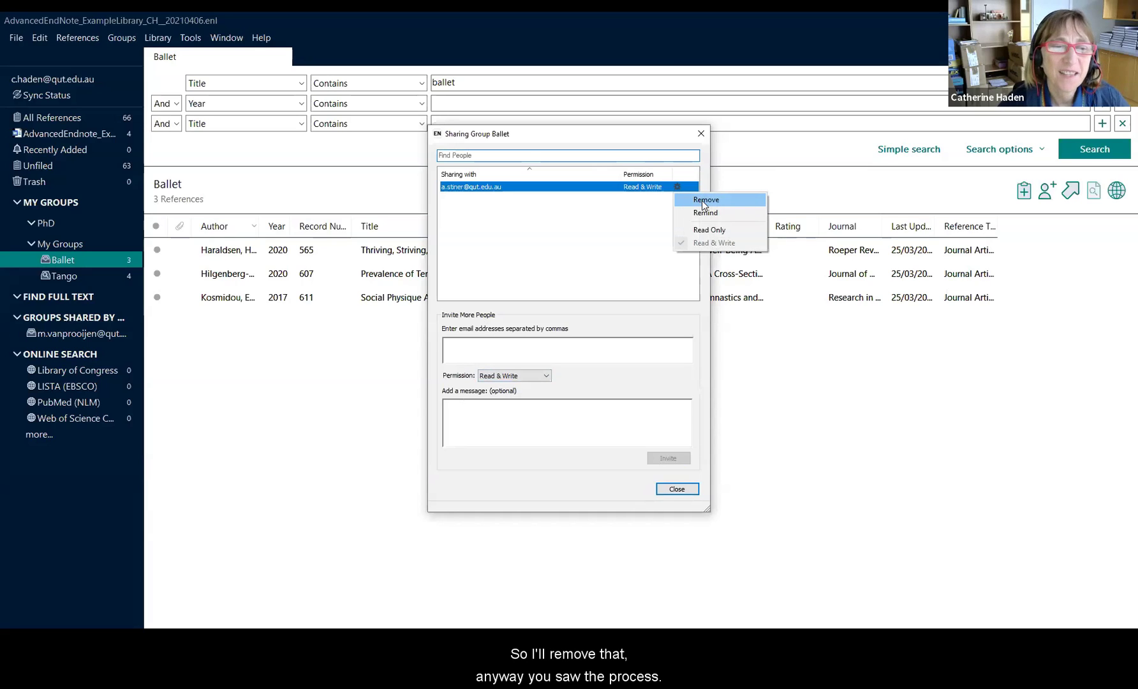
pyautogui.click(702, 200)
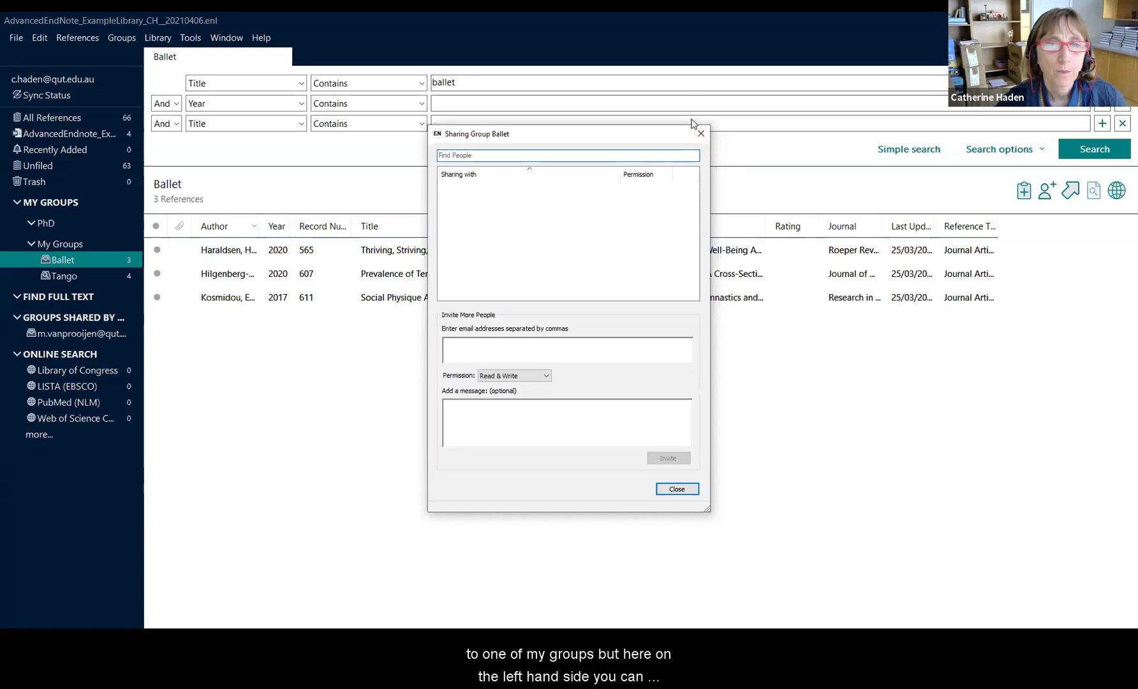
pyautogui.click(702, 134)
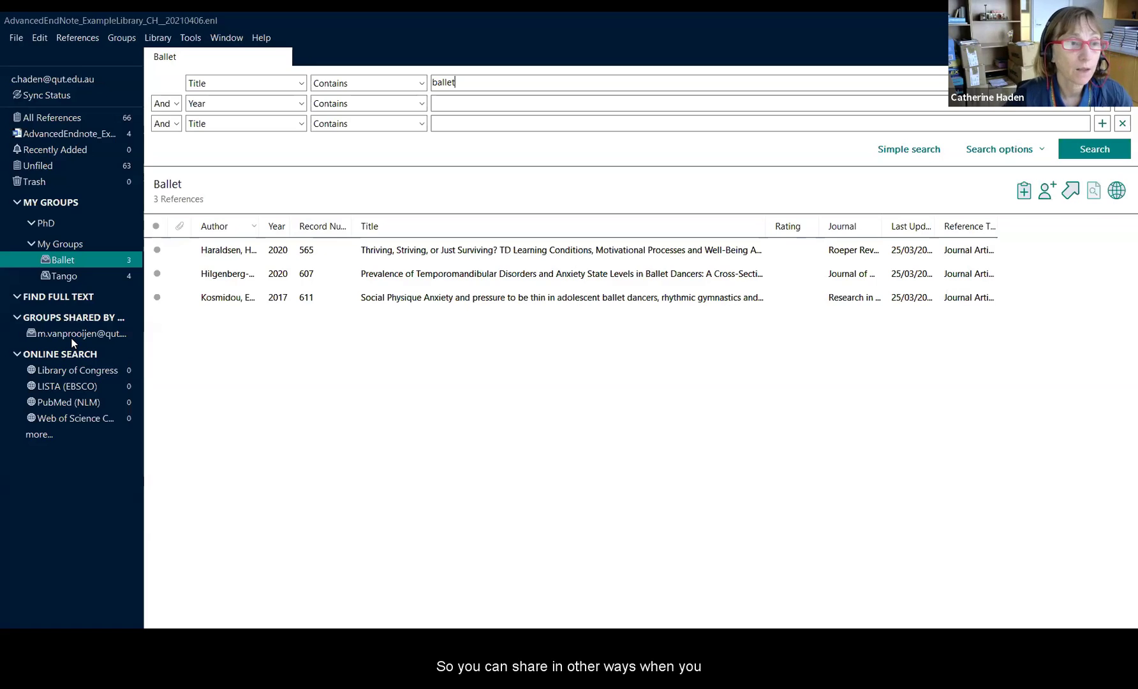
# Step: Show All References, then look at Compress Library in the File menu and close the menu
pyautogui.click(50, 117)
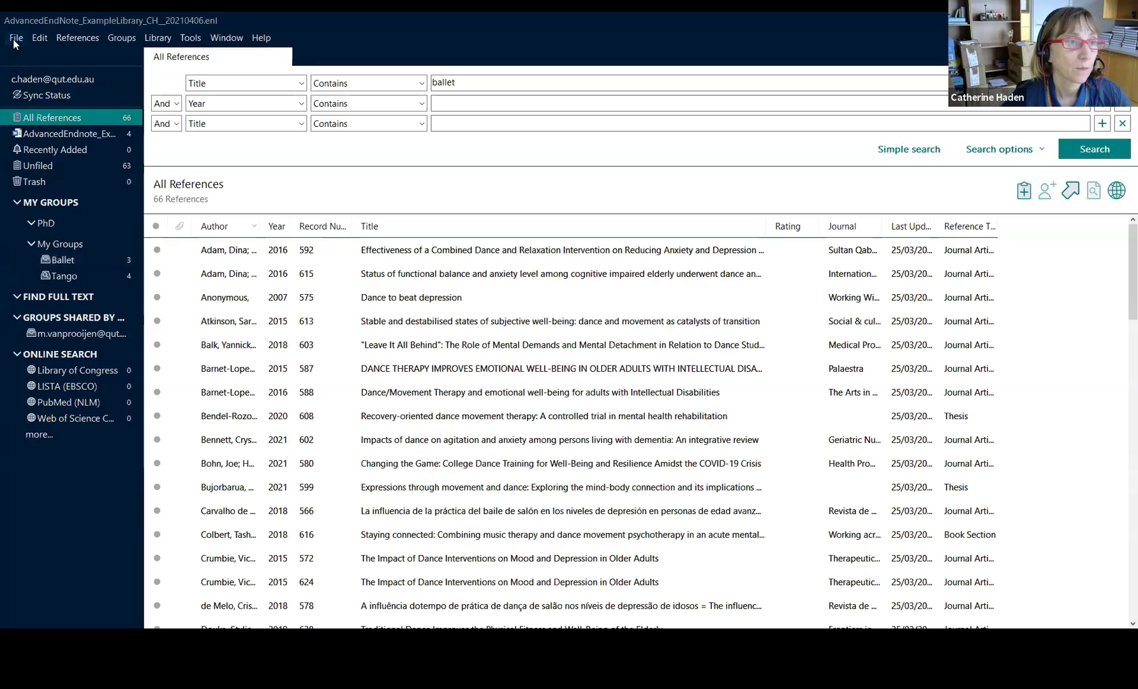
pyautogui.click(16, 39)
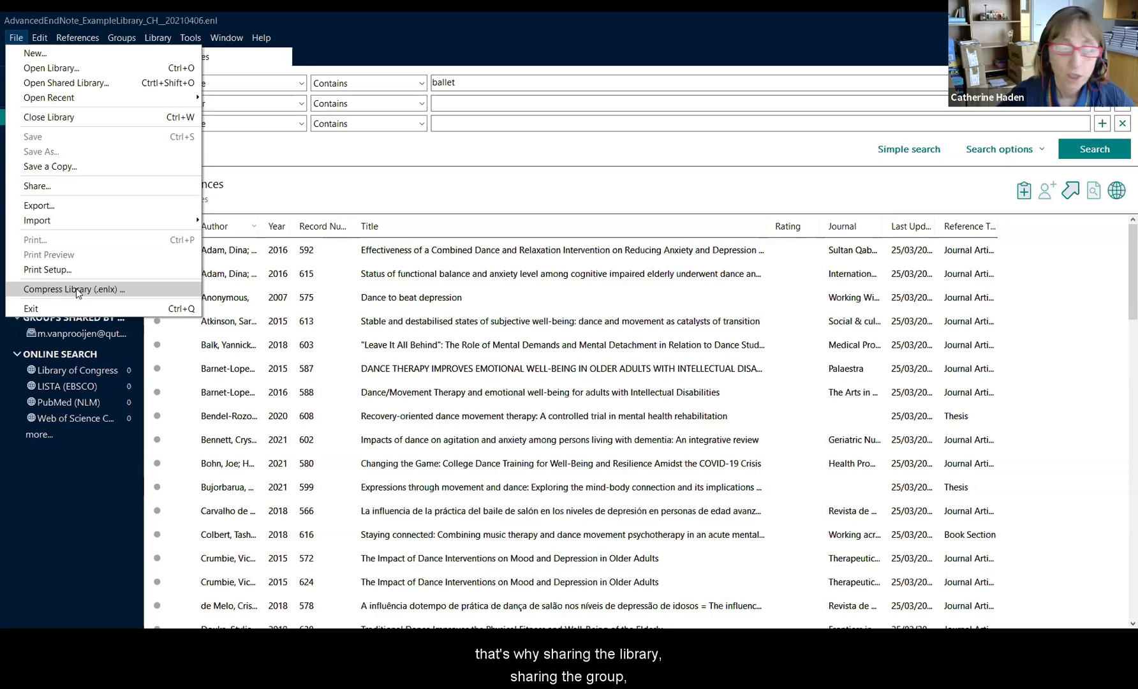
pyautogui.click(351, 196)
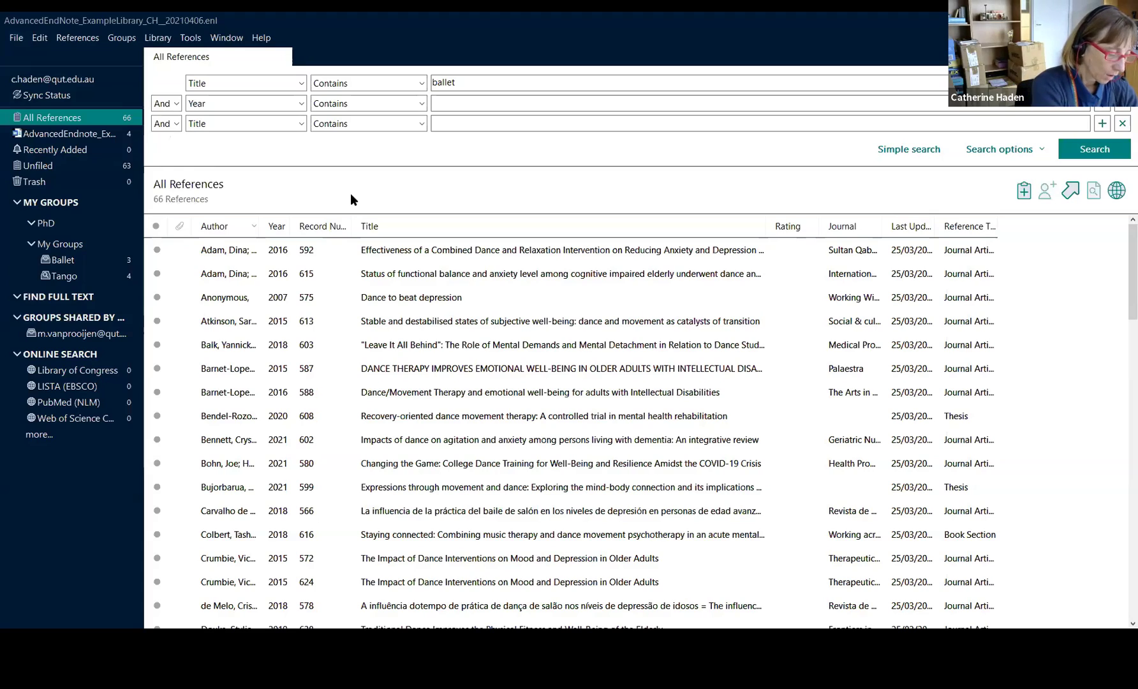